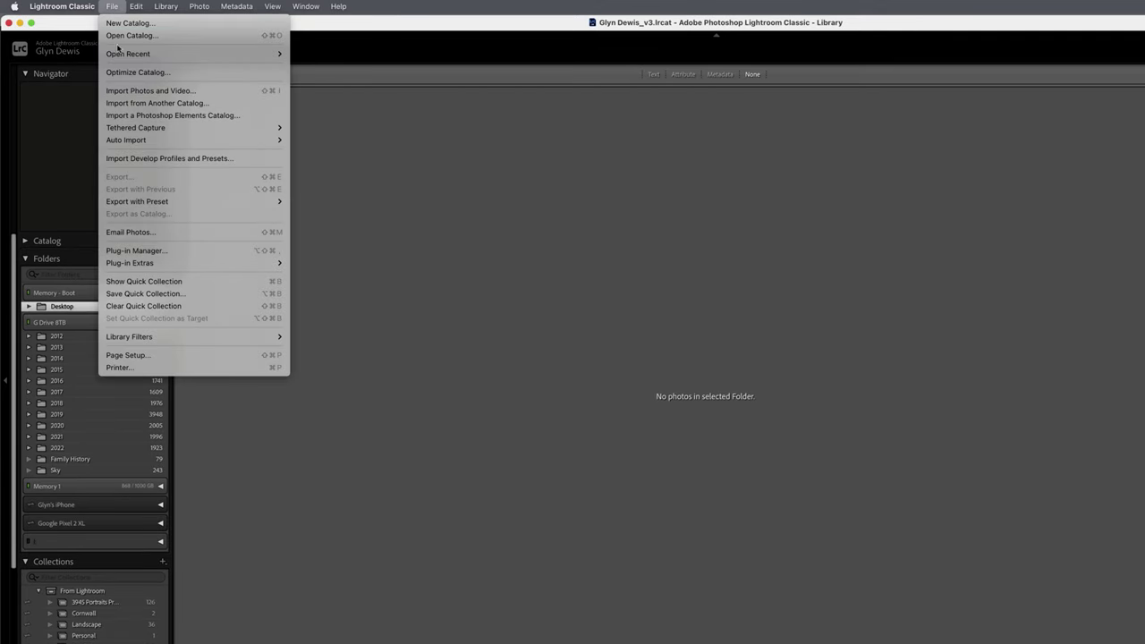
- Start tethered capture session 'Test' saving to the Desktop Tethering folder with the ILCE-7RM4 connected
{"action": "mouse_move", "coordinate": [139, 130]}
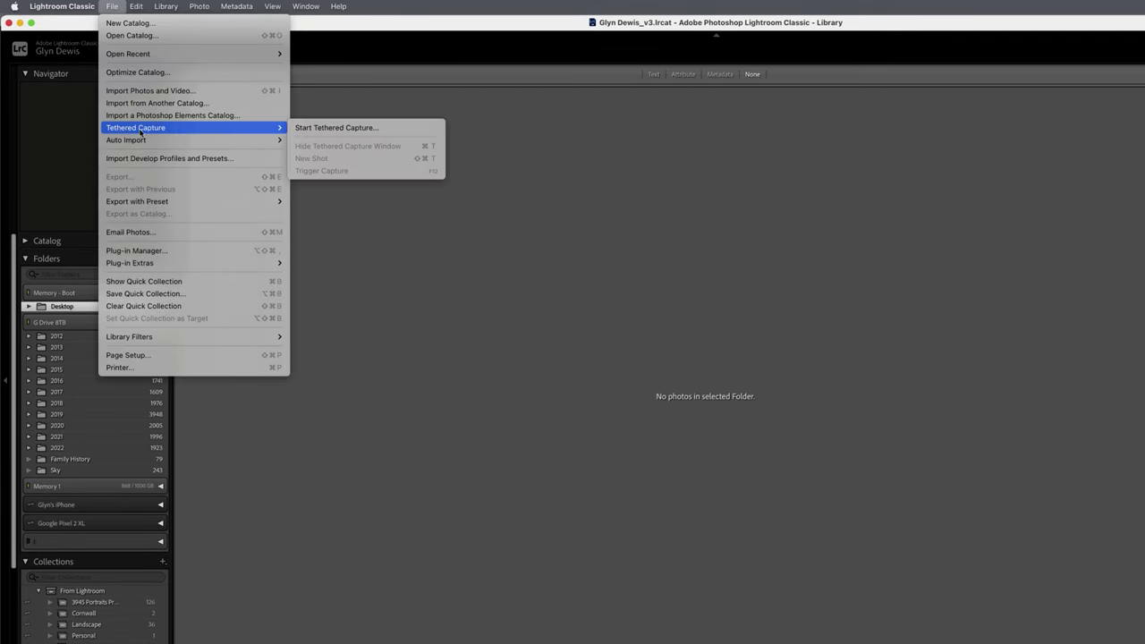
{"action": "left_click", "coordinate": [340, 129]}
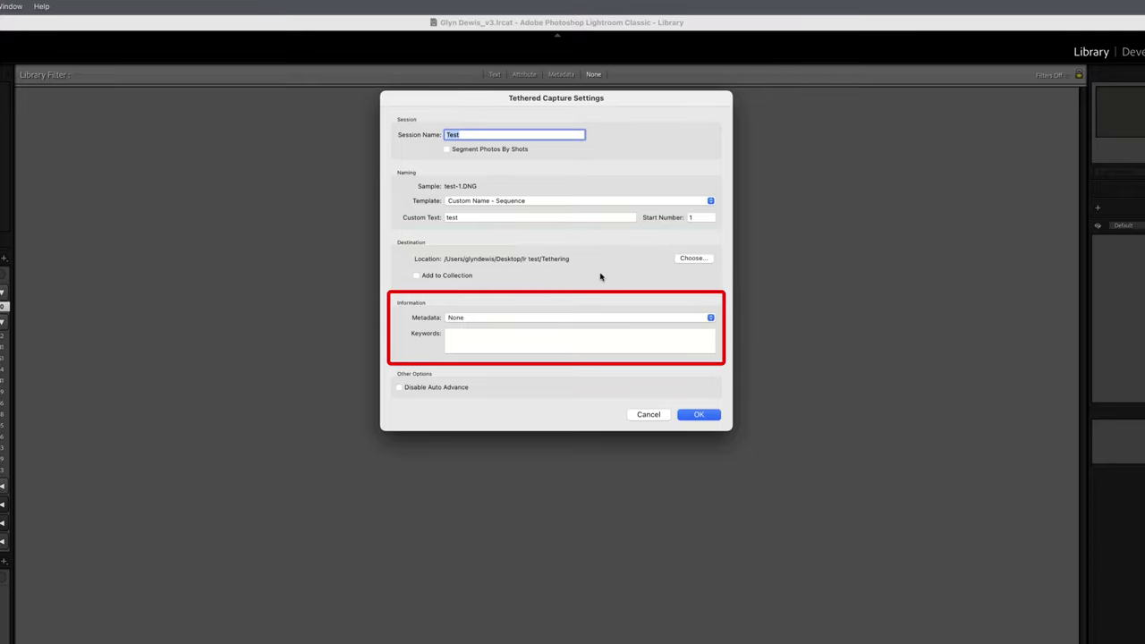
{"action": "left_click", "coordinate": [698, 415]}
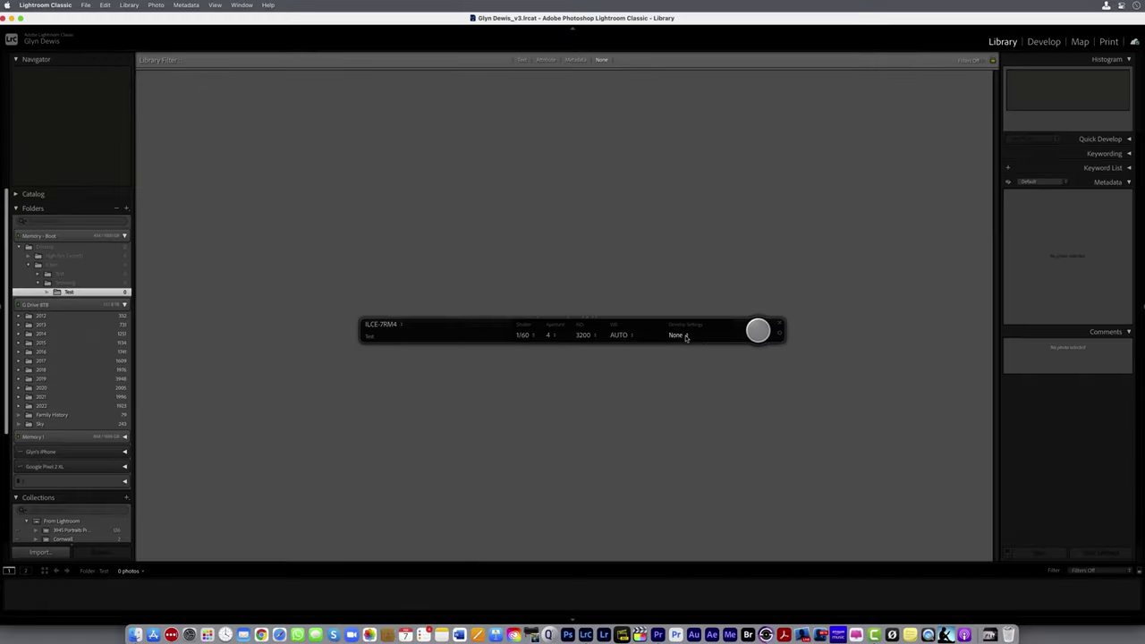
- Drag the tethered capture bar from the screen centre down to the bottom of the Library view
{"action": "left_click_drag", "start_coordinate": [734, 320], "coordinate": [669, 534]}
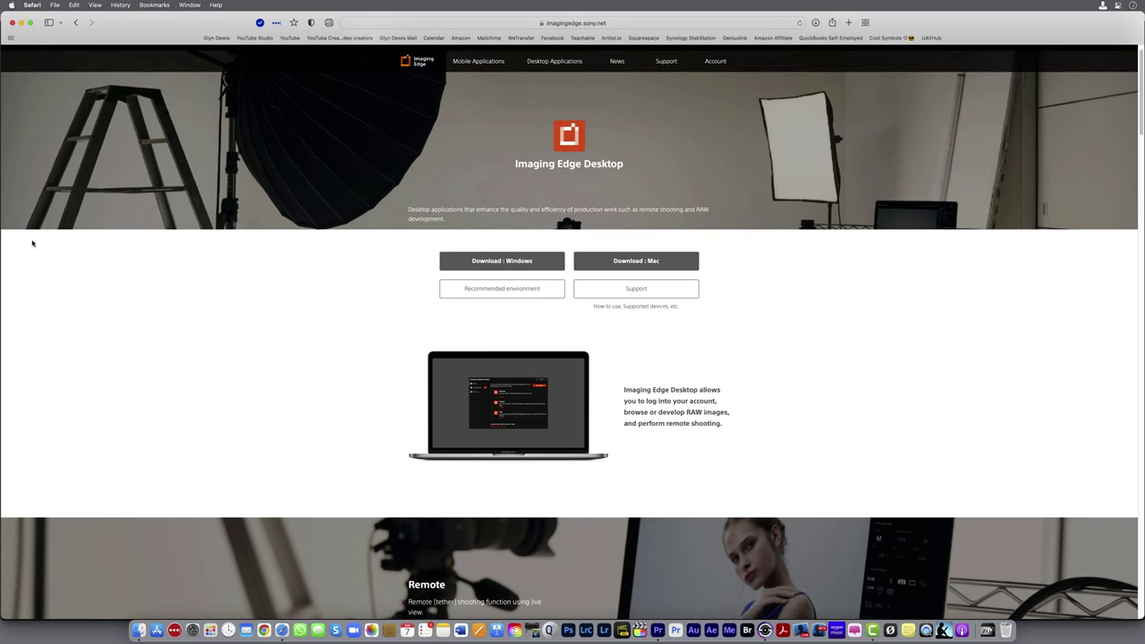
- Scroll through the Imaging Edge Desktop Remote and Viewer sections, then open the Dropbox activity panel
{"action": "scroll", "coordinate": [32, 243], "scroll_direction": "down", "scroll_amount": 5}
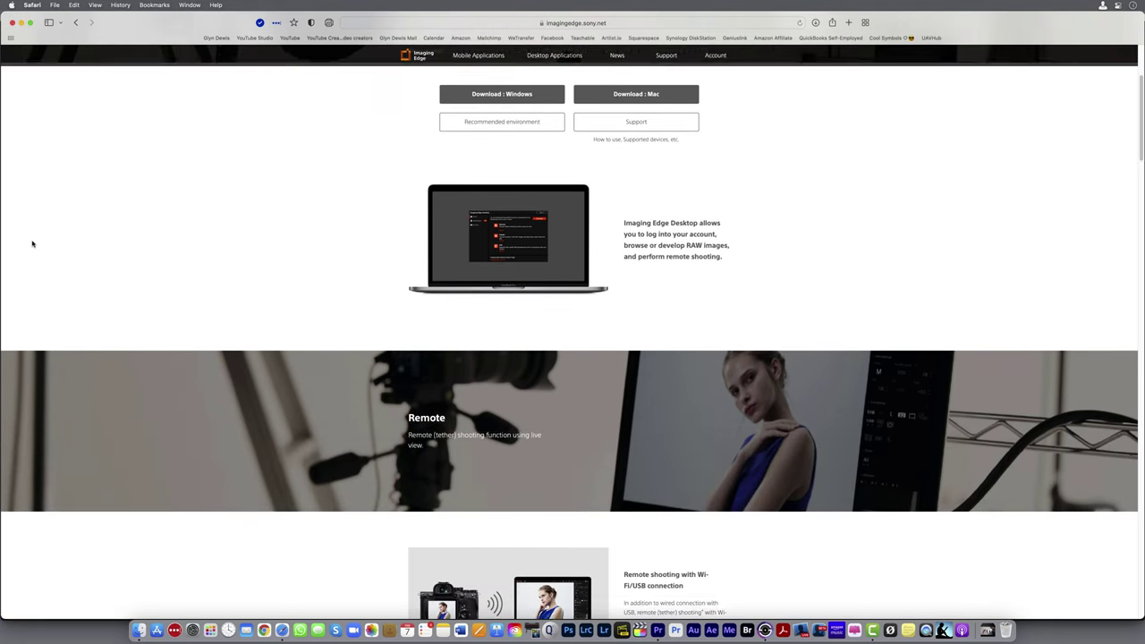
{"action": "scroll", "coordinate": [33, 243], "scroll_direction": "down", "scroll_amount": 8}
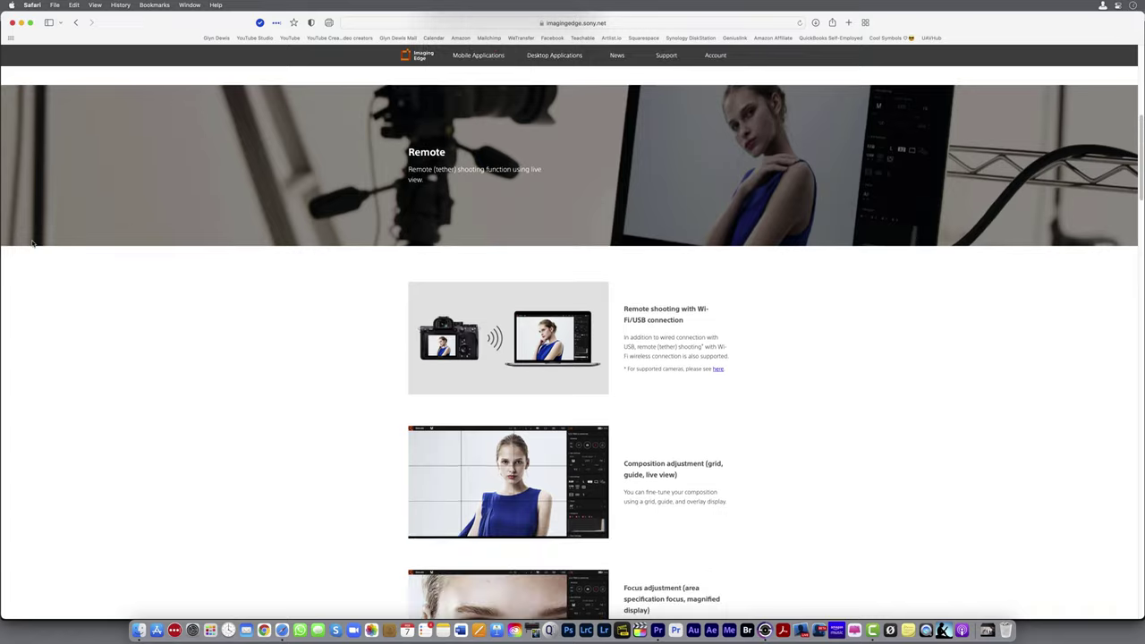
{"action": "scroll", "coordinate": [32, 243], "scroll_direction": "down", "scroll_amount": 10}
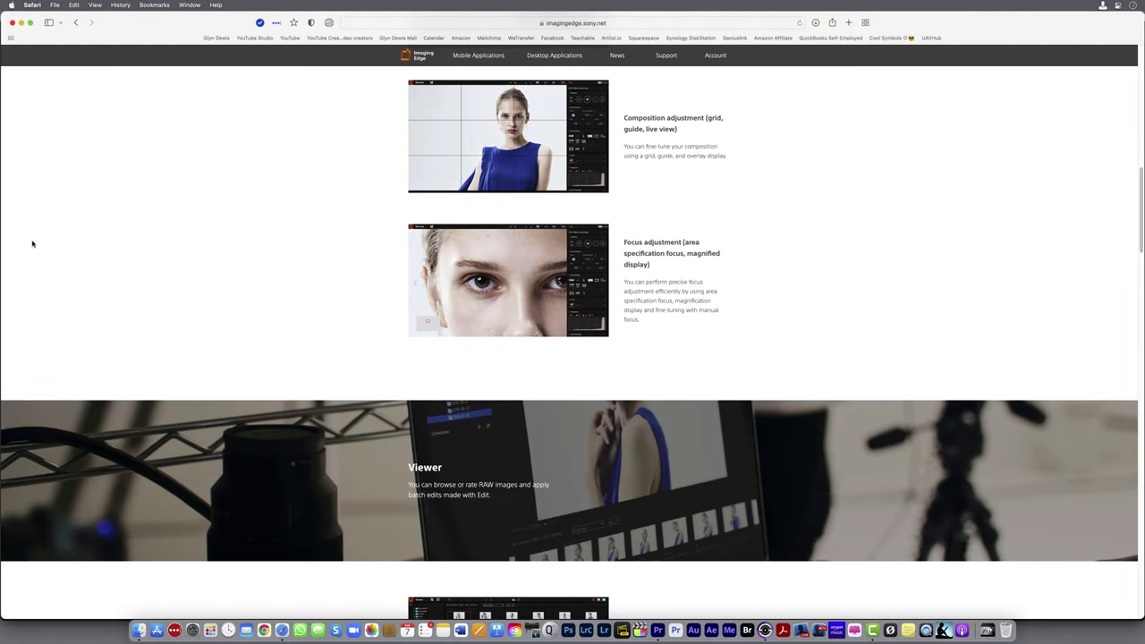
{"action": "scroll", "coordinate": [32, 243], "scroll_direction": "down", "scroll_amount": 7}
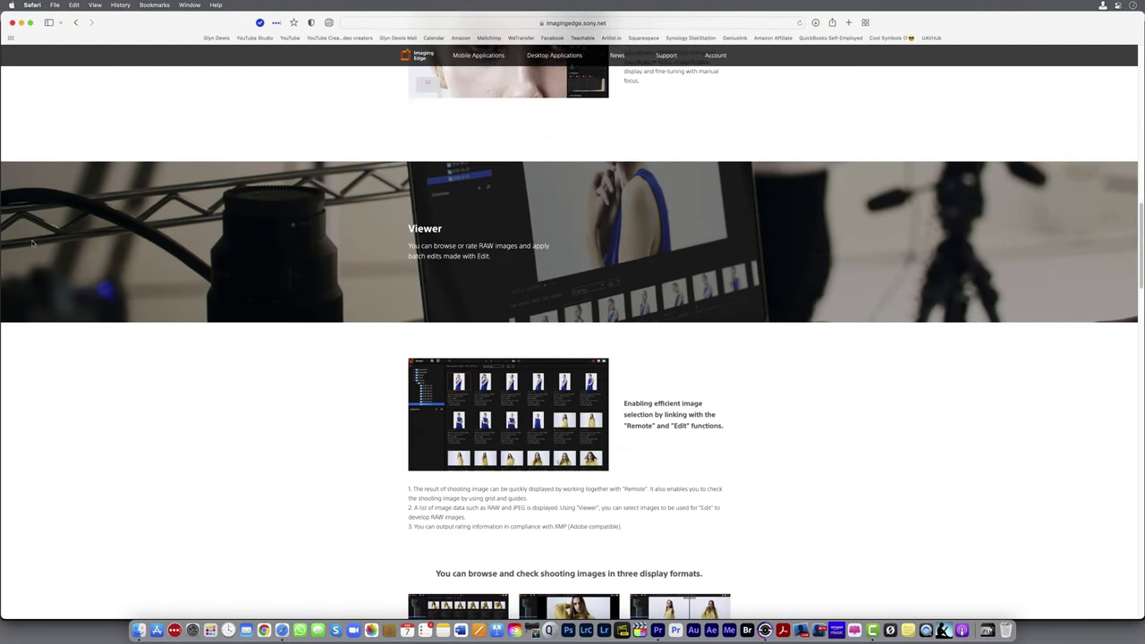
{"action": "scroll", "coordinate": [32, 243], "scroll_direction": "down", "scroll_amount": 9}
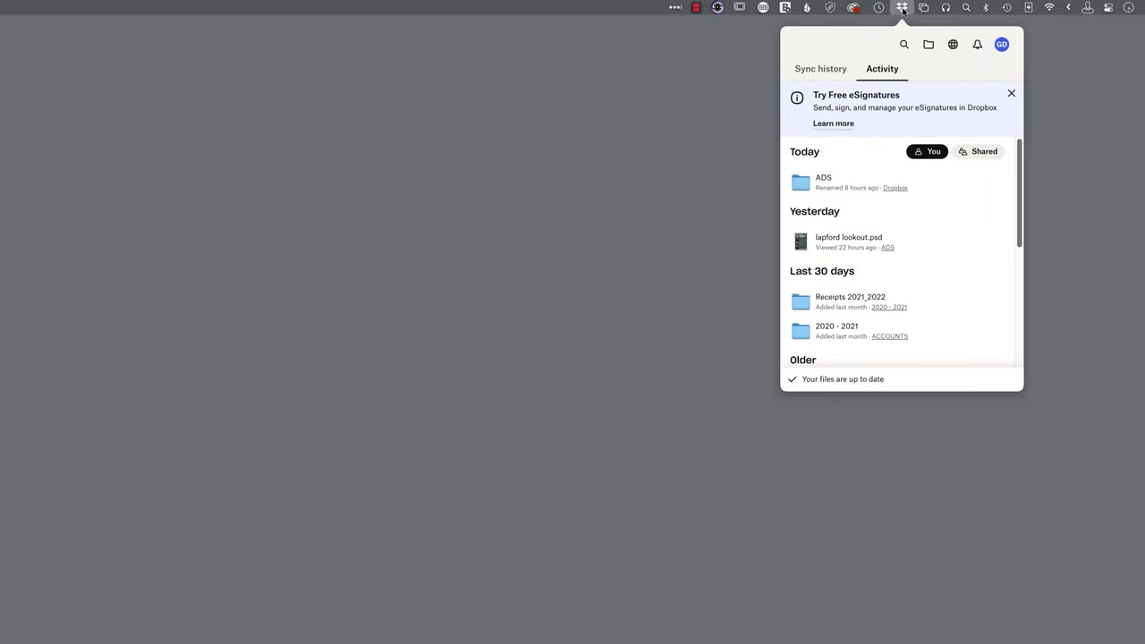
{"action": "left_click", "coordinate": [998, 45]}
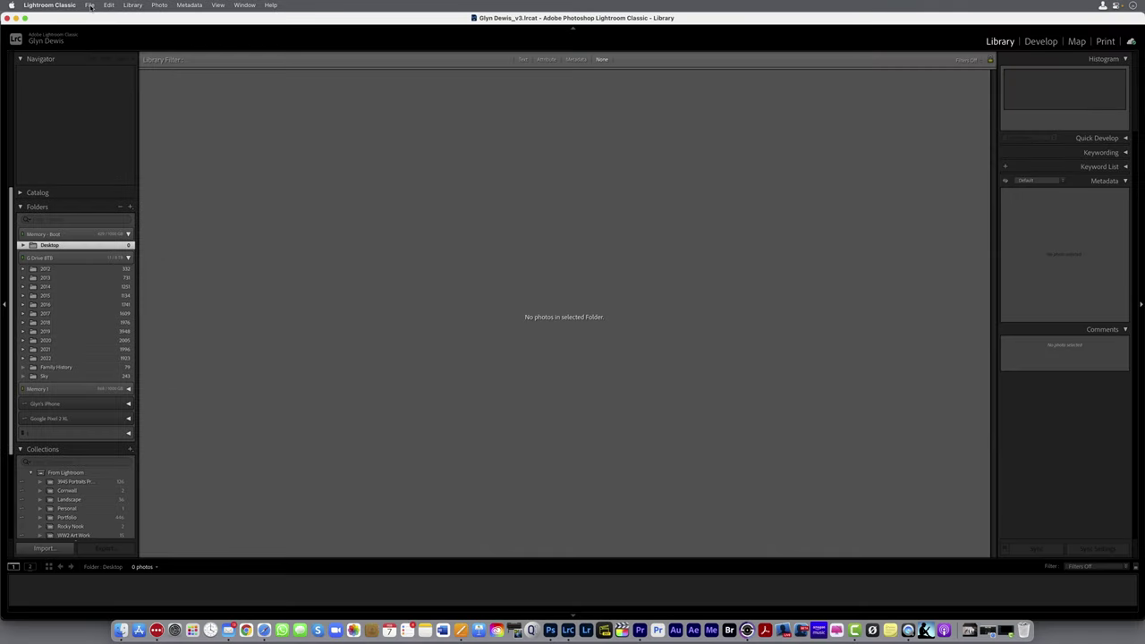
- Bring up the Auto Import Settings from the File menu's Auto Import submenu
{"action": "left_click", "coordinate": [91, 8]}
{"action": "mouse_move", "coordinate": [101, 113]}
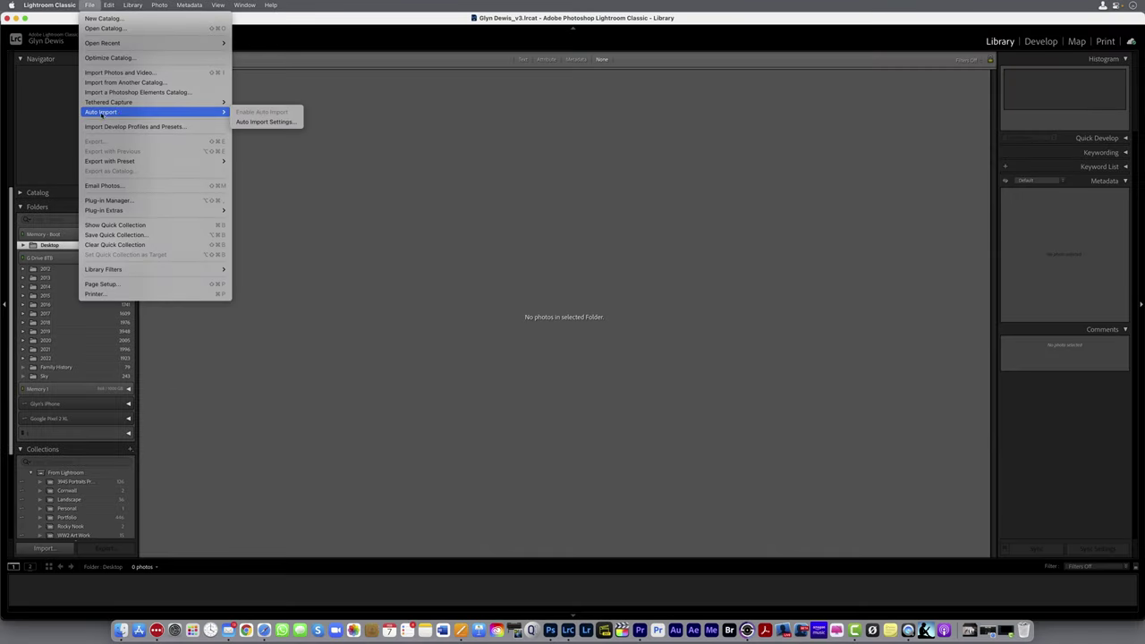
{"action": "left_click", "coordinate": [264, 122]}
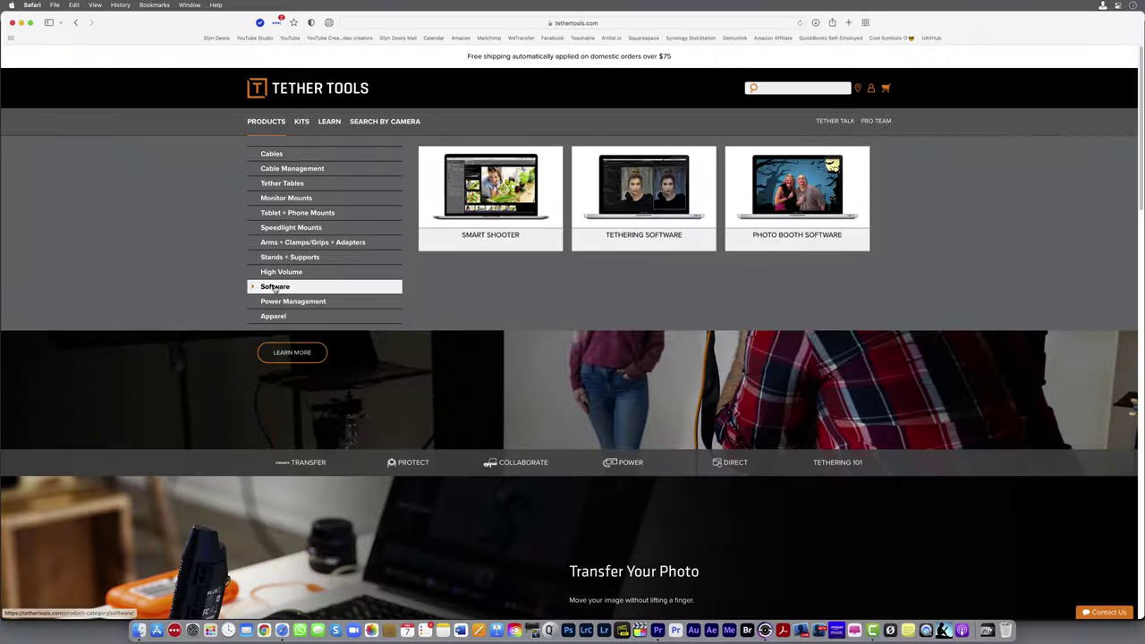
- Go to Software products, open the Smart Shooter 4 page and select the standard Smart Shooter 4 version
{"action": "left_click", "coordinate": [274, 287]}
{"action": "scroll", "coordinate": [345, 430], "scroll_direction": "down", "scroll_amount": 3}
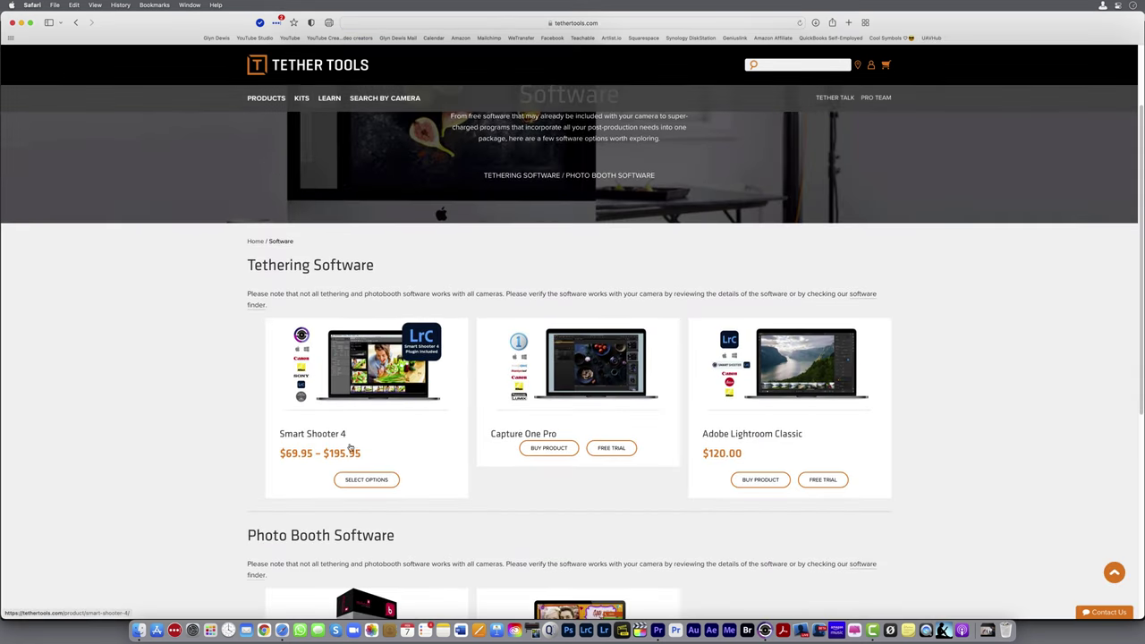
{"action": "left_click", "coordinate": [365, 387]}
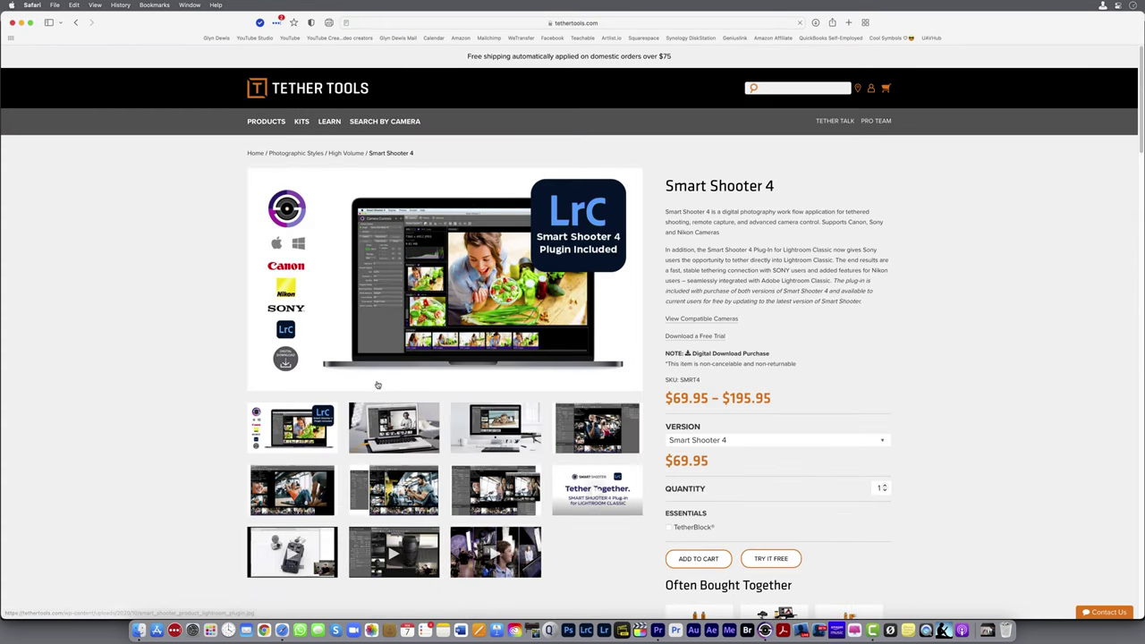
{"action": "left_click", "coordinate": [754, 440]}
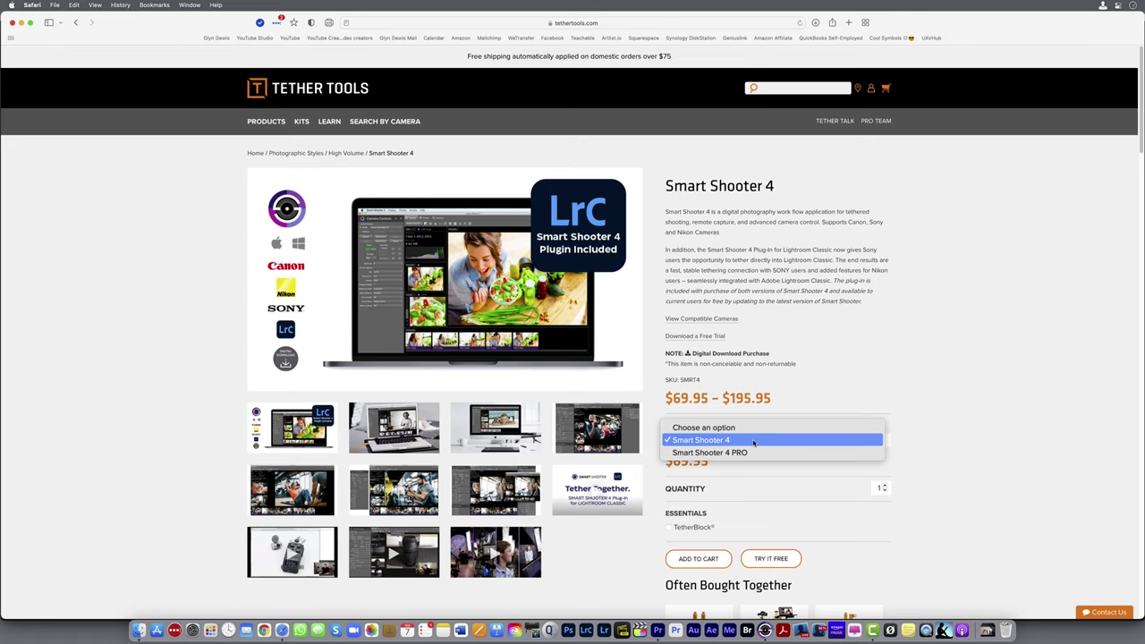
{"action": "left_click", "coordinate": [754, 442]}
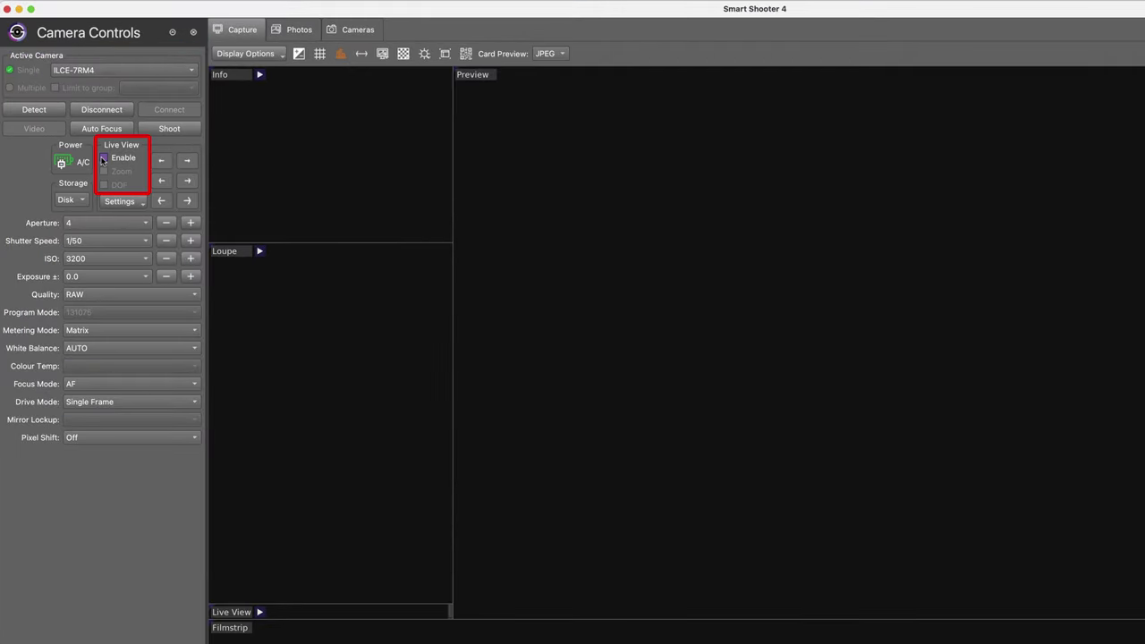
{"action": "left_click", "coordinate": [104, 158]}
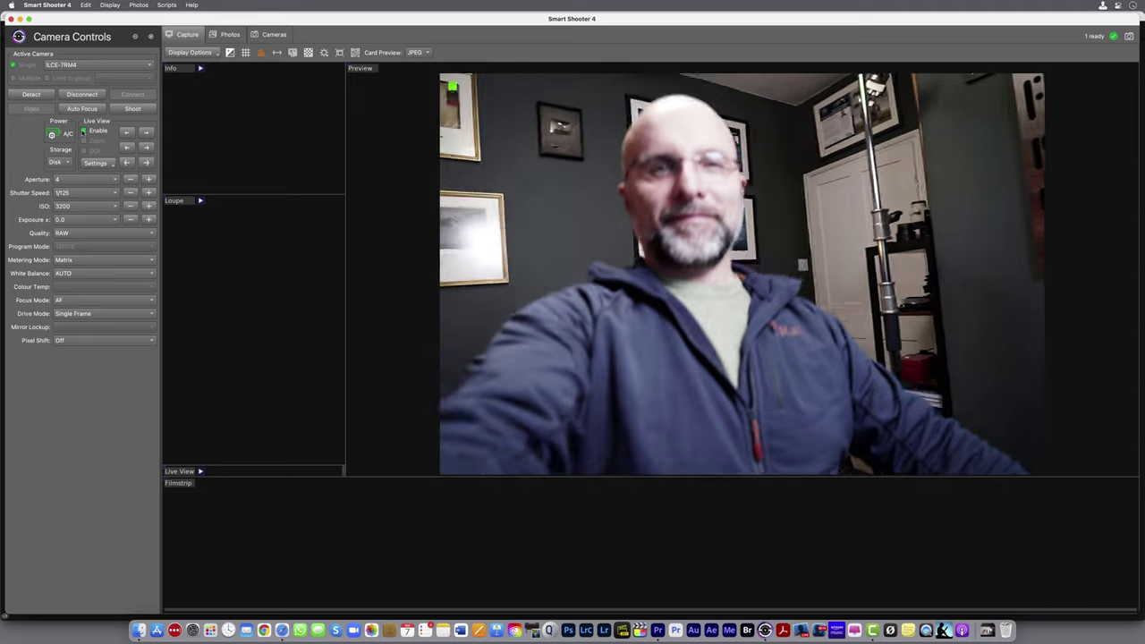
{"action": "left_click", "coordinate": [83, 132]}
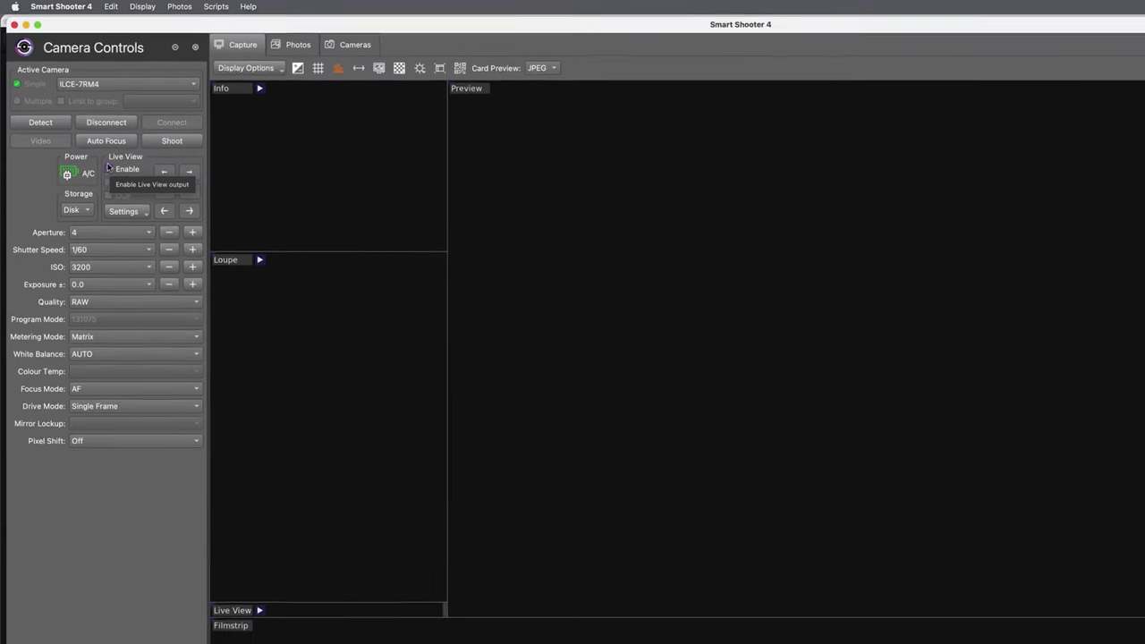
{"action": "left_click", "coordinate": [226, 7]}
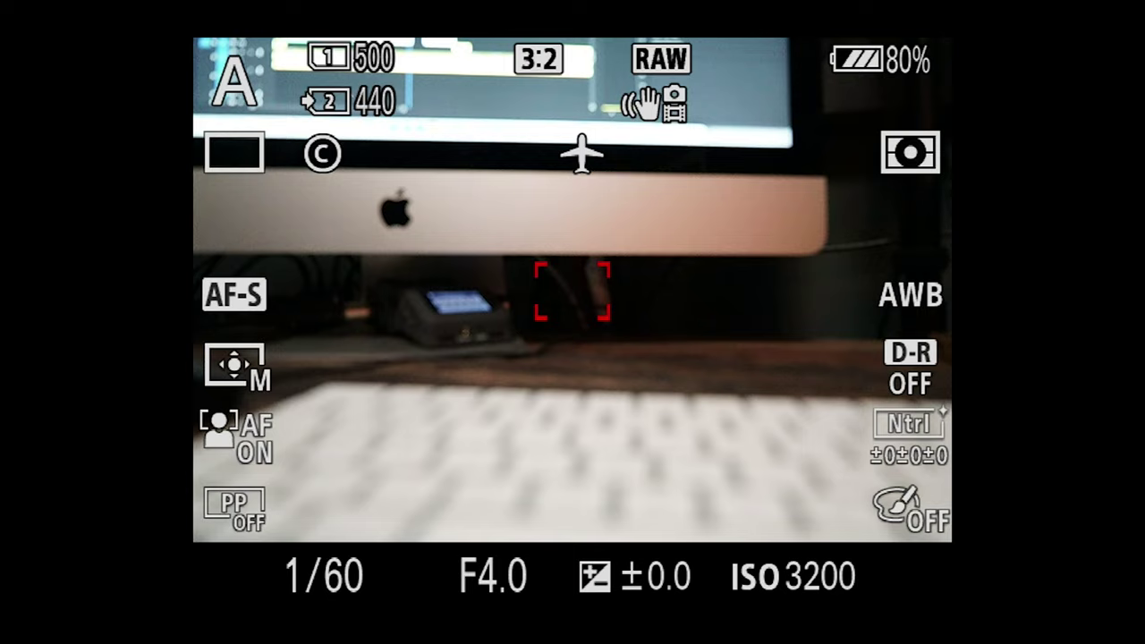
- Keep RAW as the camera's File Format under Quality/Image Size1, moving on to RAW File Type
{"action": "key", "text": "m"}
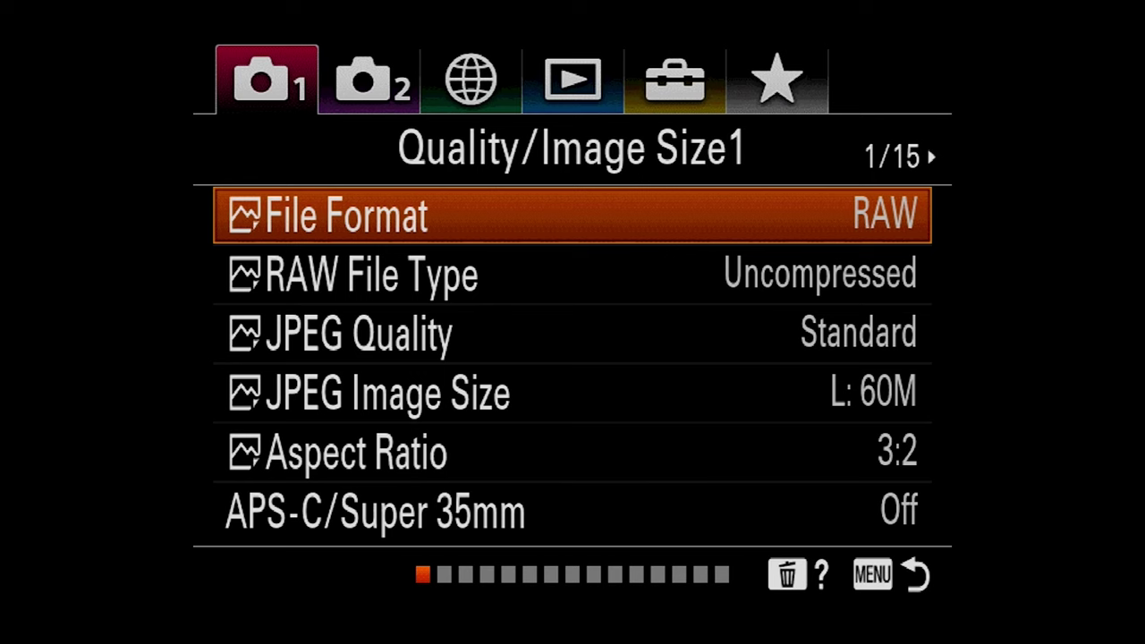
{"action": "key", "text": "Return"}
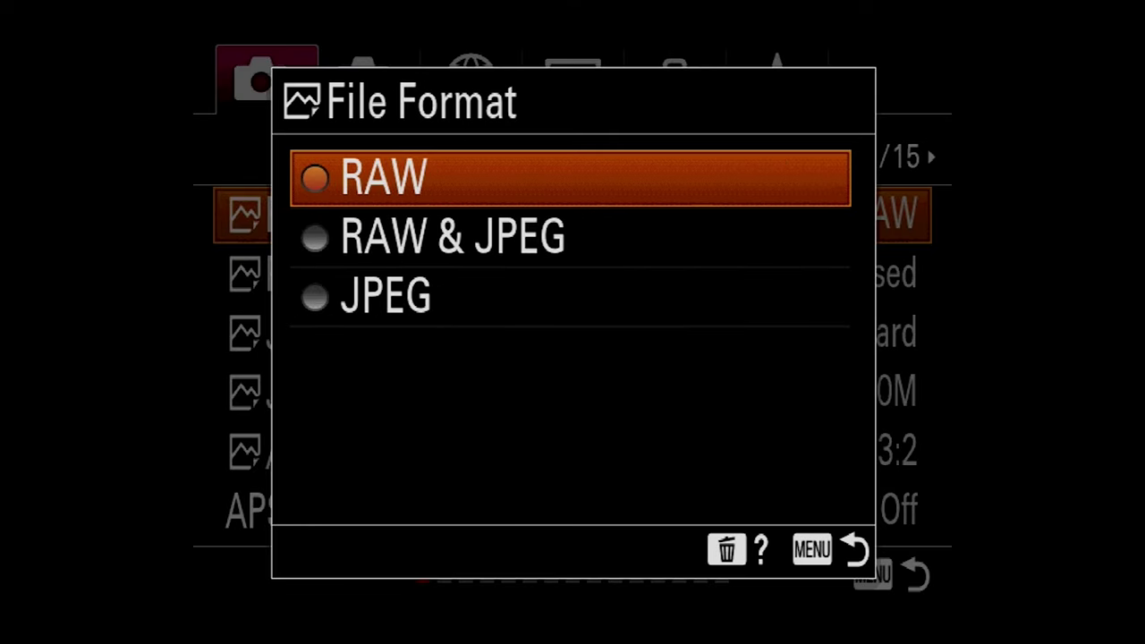
{"action": "key", "text": "Return"}
{"action": "key", "text": "Down"}
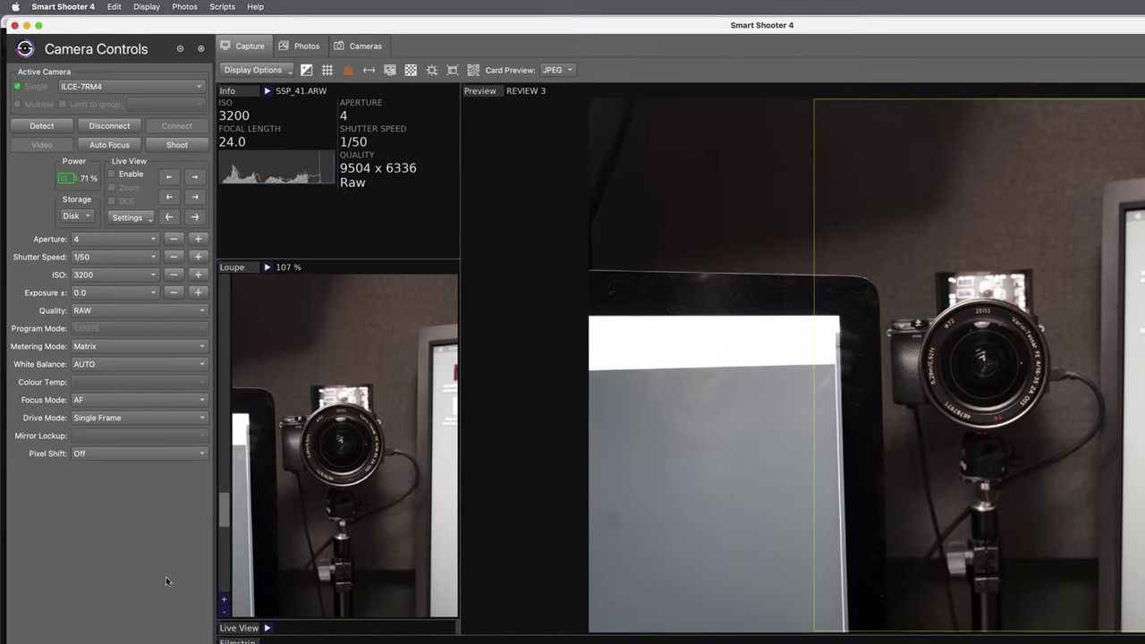
{"action": "left_click", "coordinate": [89, 220]}
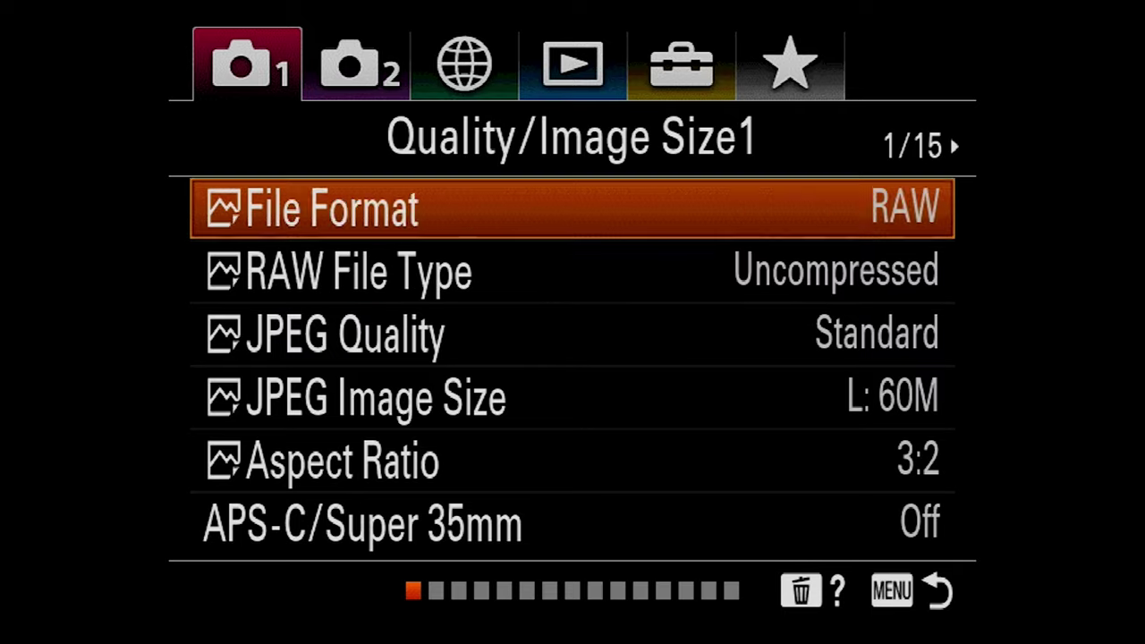
- Set PC Remote to On under Network1 > PC Remote Function and show the USB connection method choices
{"action": "key", "text": "Right"}
{"action": "key", "text": "Right"}
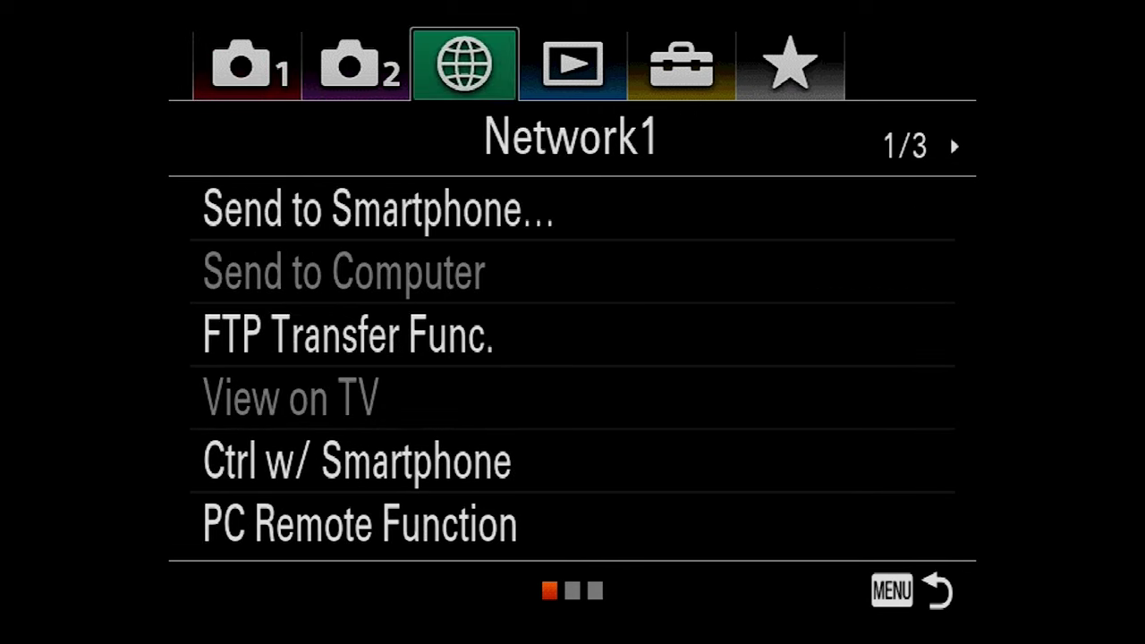
{"action": "key", "text": "Down"}
{"action": "key", "text": "Down"}
{"action": "key", "text": "Down"}
{"action": "key", "text": "Down"}
{"action": "key", "text": "Down"}
{"action": "key", "text": "Down"}
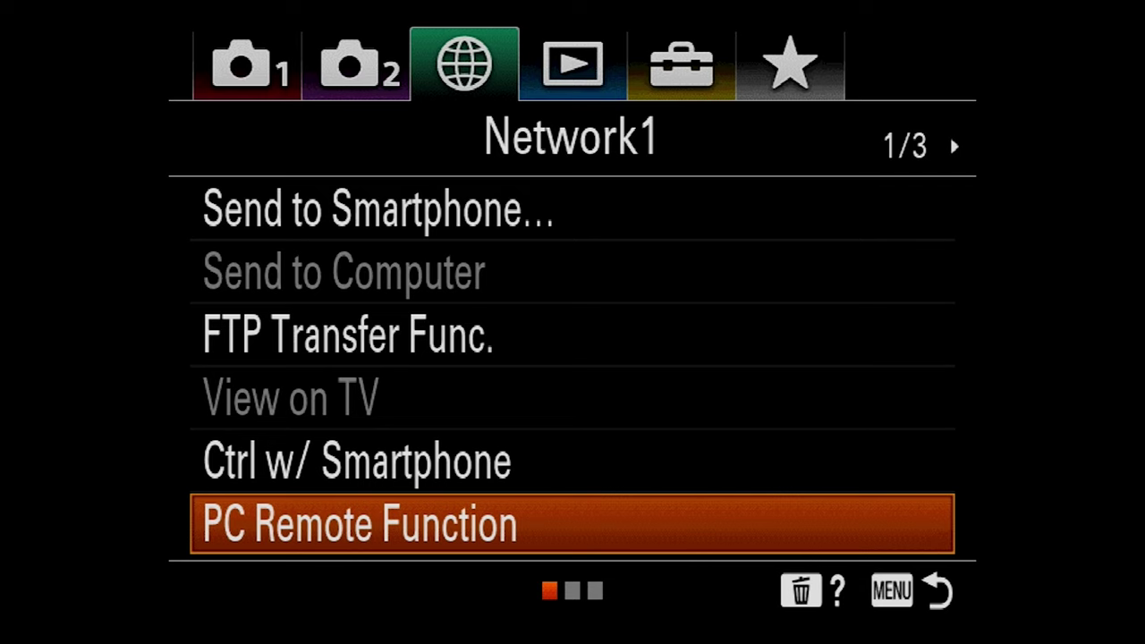
{"action": "key", "text": "Return"}
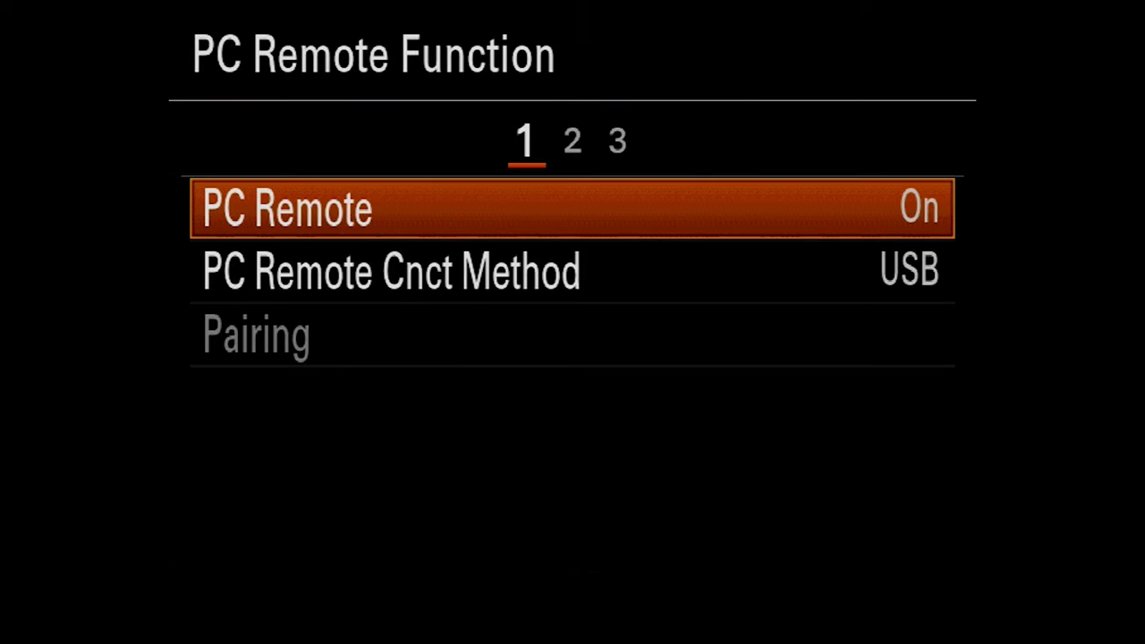
{"action": "key", "text": "Return"}
{"action": "key", "text": "Return"}
{"action": "key", "text": "Down"}
{"action": "key", "text": "Return"}
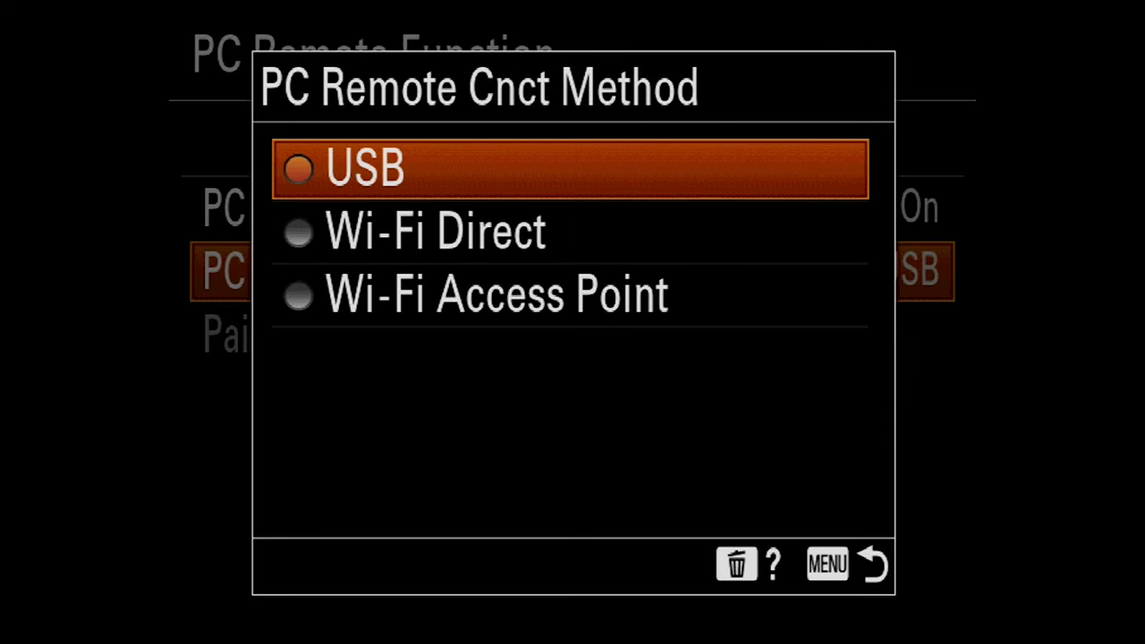
{"action": "key", "text": "Return"}
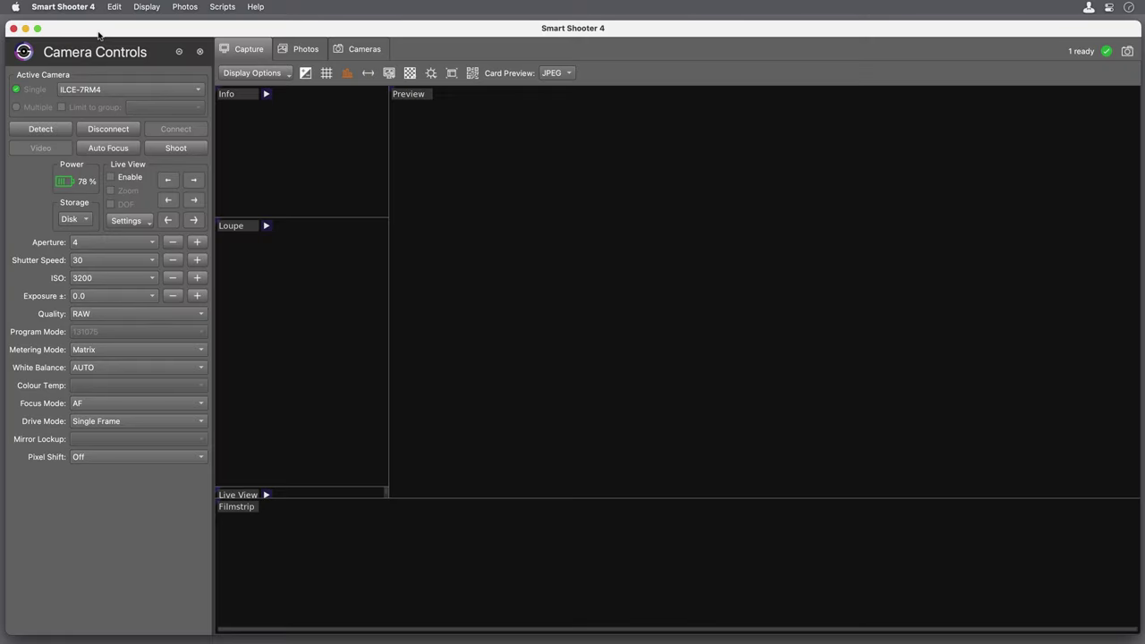
- In Smart Shooter 4 Preferences' Lightroom tab, enable tethering connection and plugin shutdown, then apply and close
{"action": "left_click", "coordinate": [70, 8]}
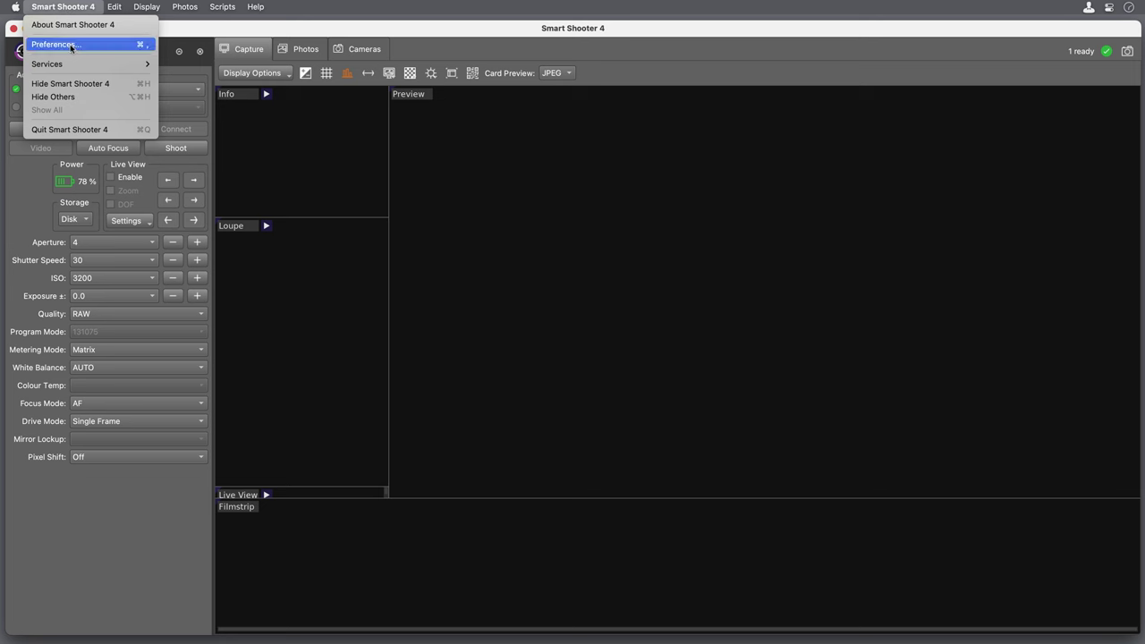
{"action": "left_click", "coordinate": [55, 45]}
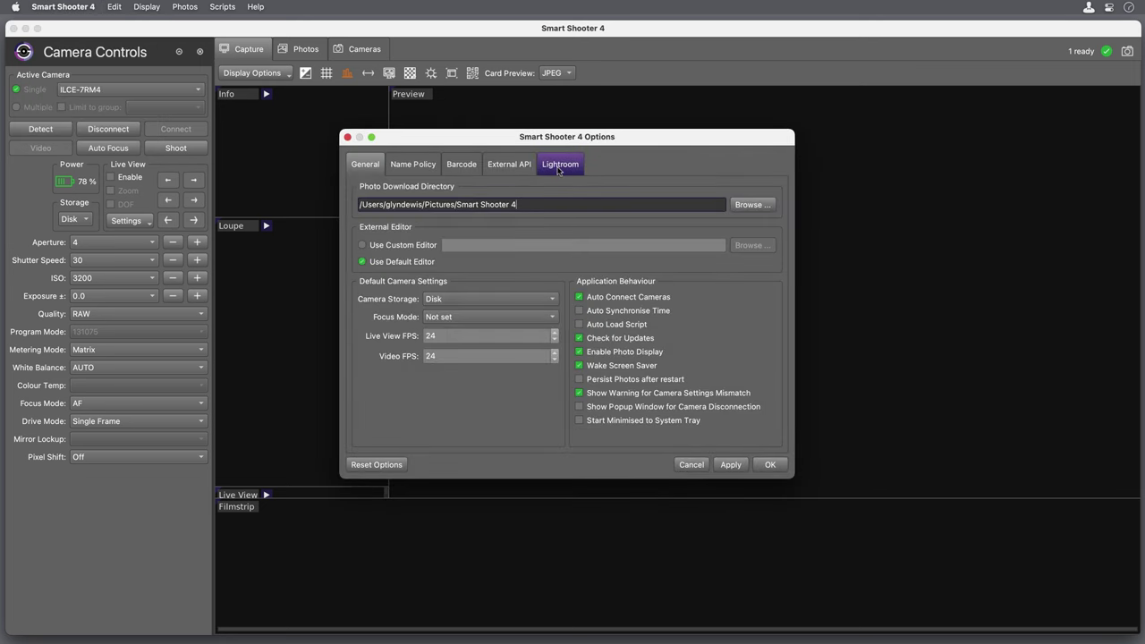
{"action": "left_click", "coordinate": [558, 167]}
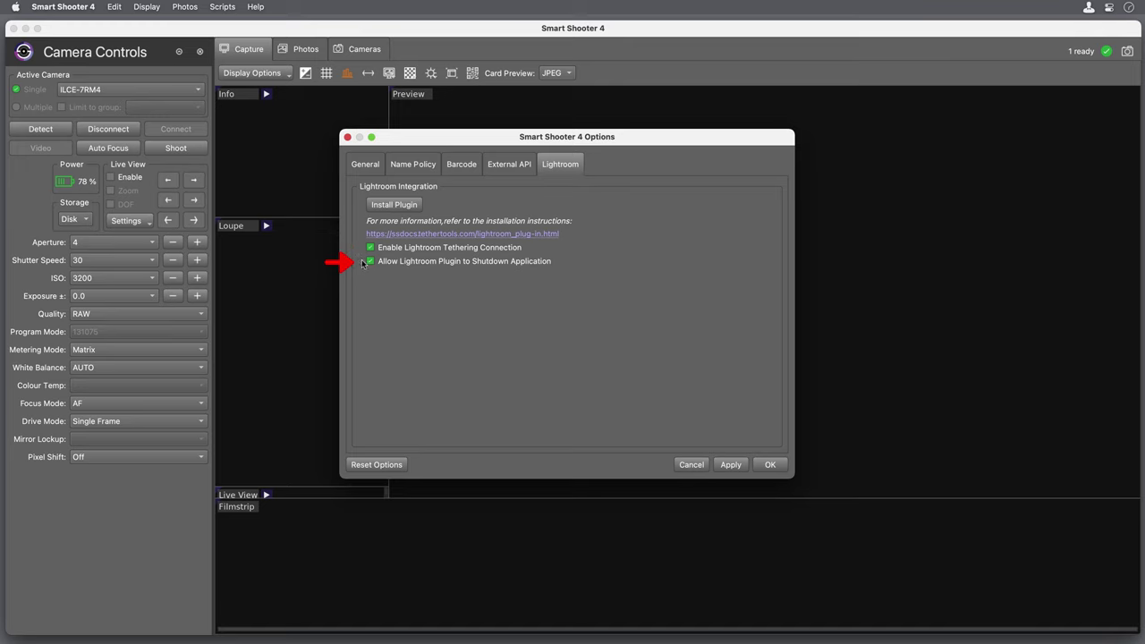
{"action": "left_click", "coordinate": [731, 465]}
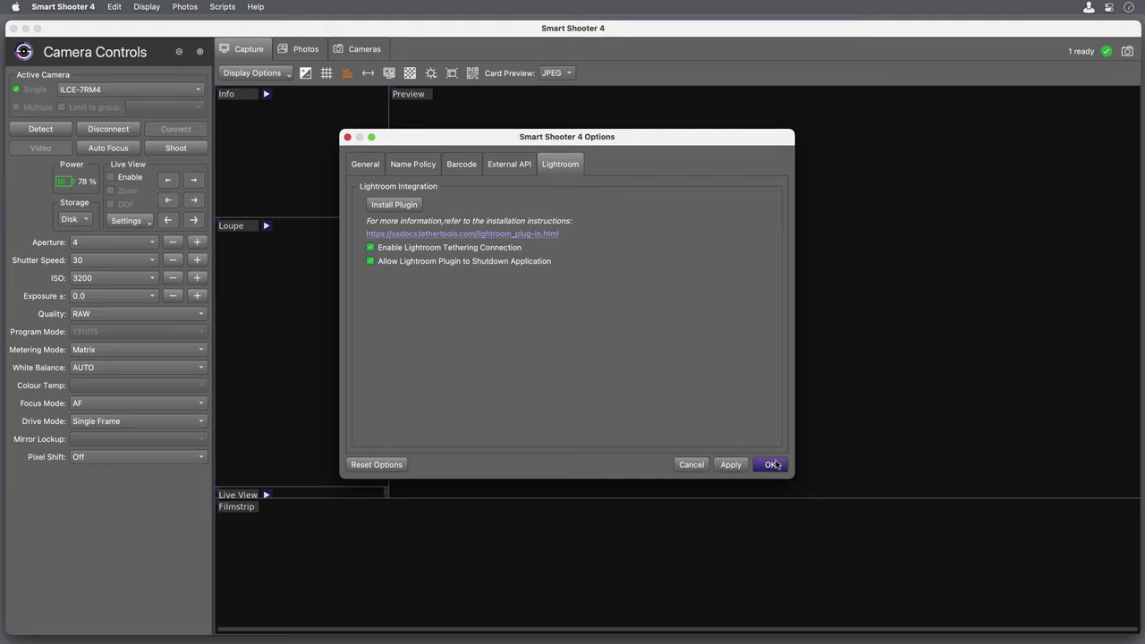
{"action": "left_click", "coordinate": [772, 464]}
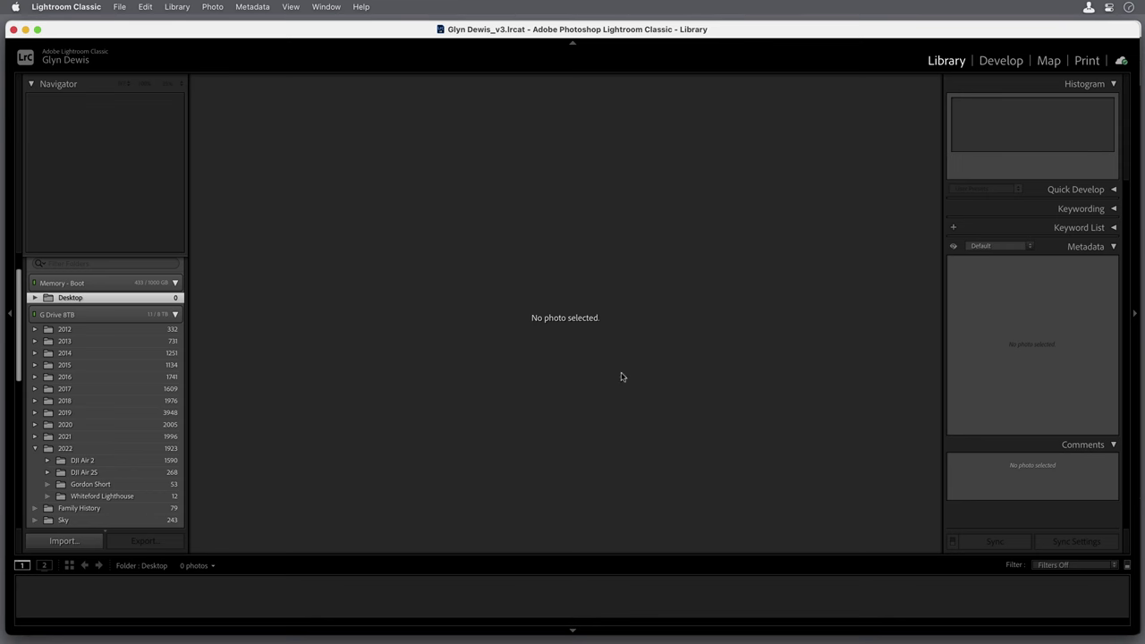
- Launch Tethered Capture keeping Session Name 'Test', bringing up the ILCE-7RM4 tether bar
{"action": "left_click", "coordinate": [119, 7]}
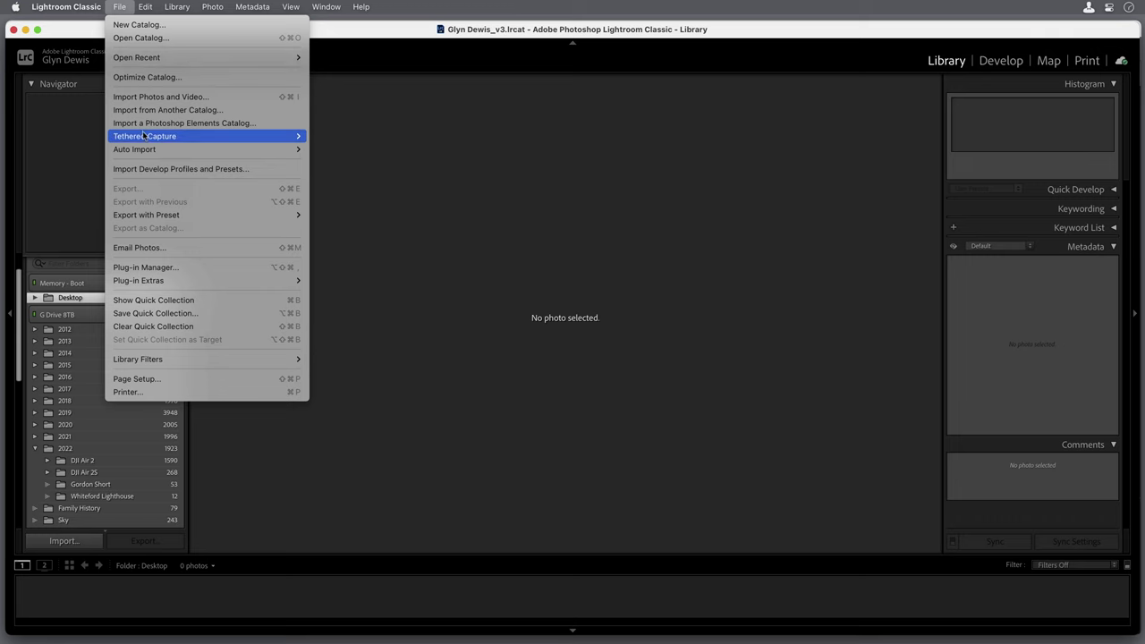
{"action": "mouse_move", "coordinate": [145, 137]}
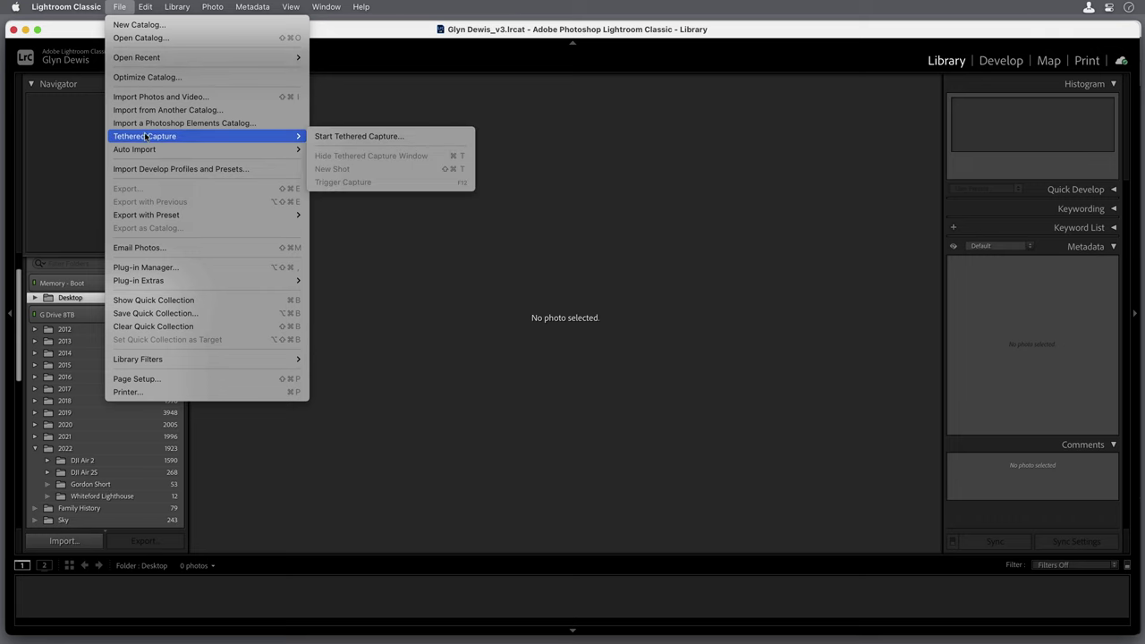
{"action": "left_click", "coordinate": [358, 136]}
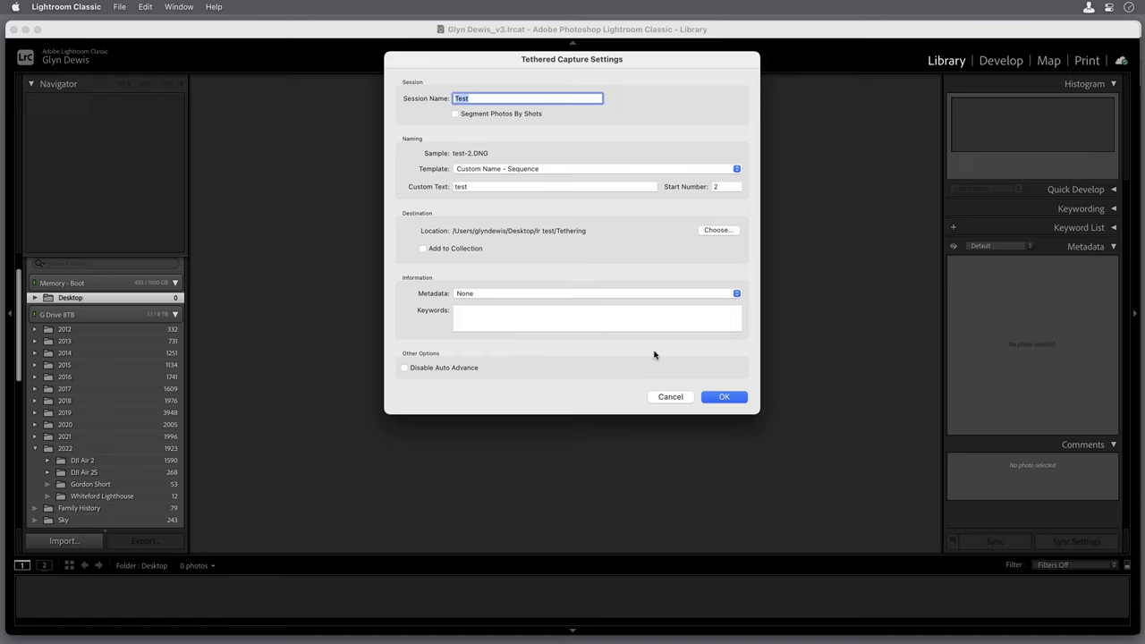
{"action": "left_click", "coordinate": [711, 398]}
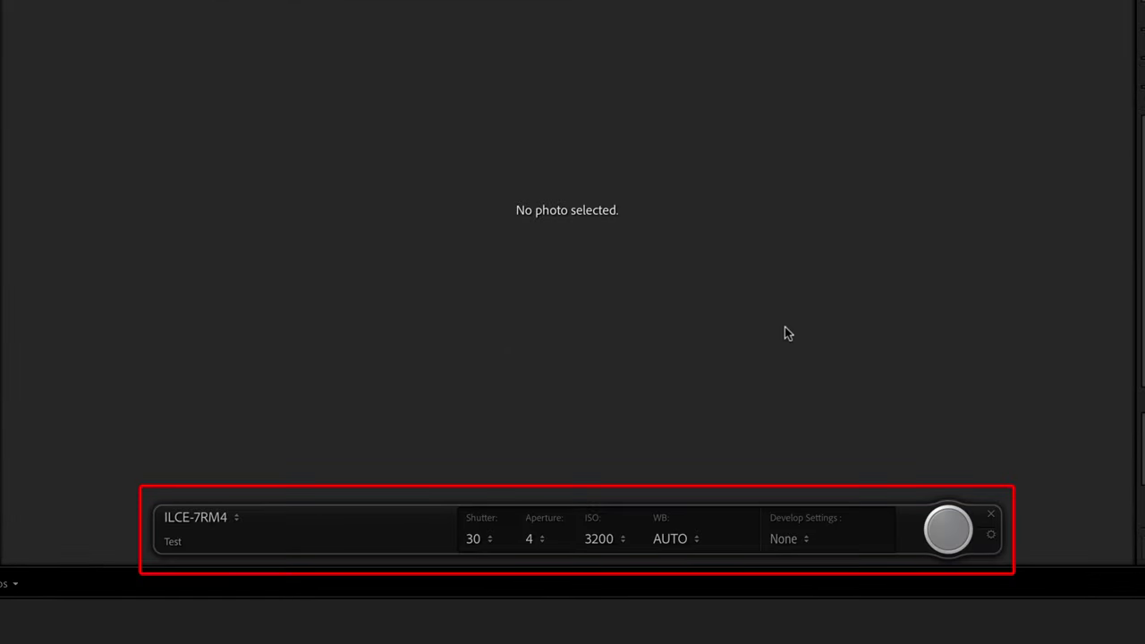